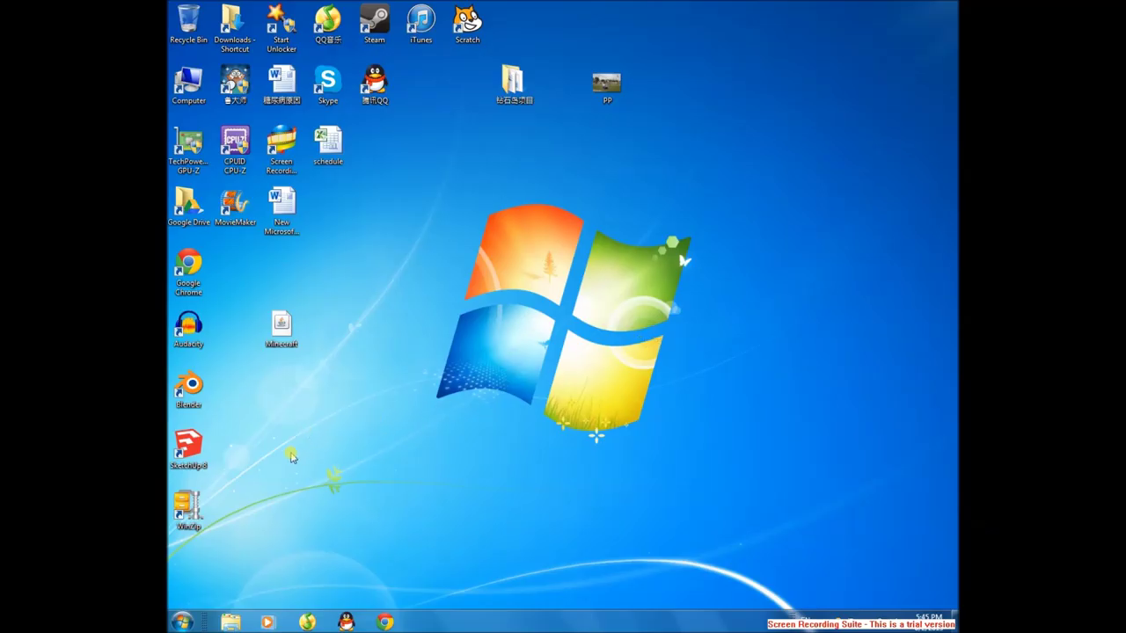
Step: Open Control Panel, try the Large and Small icons views, then return to Category view
click(182, 622)
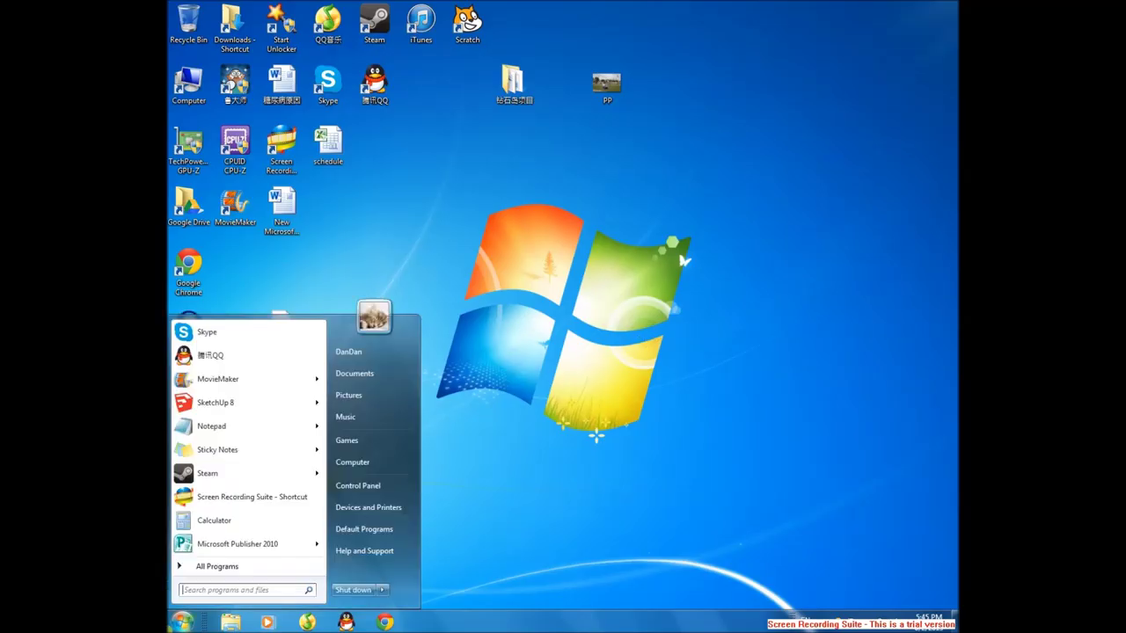
click(360, 487)
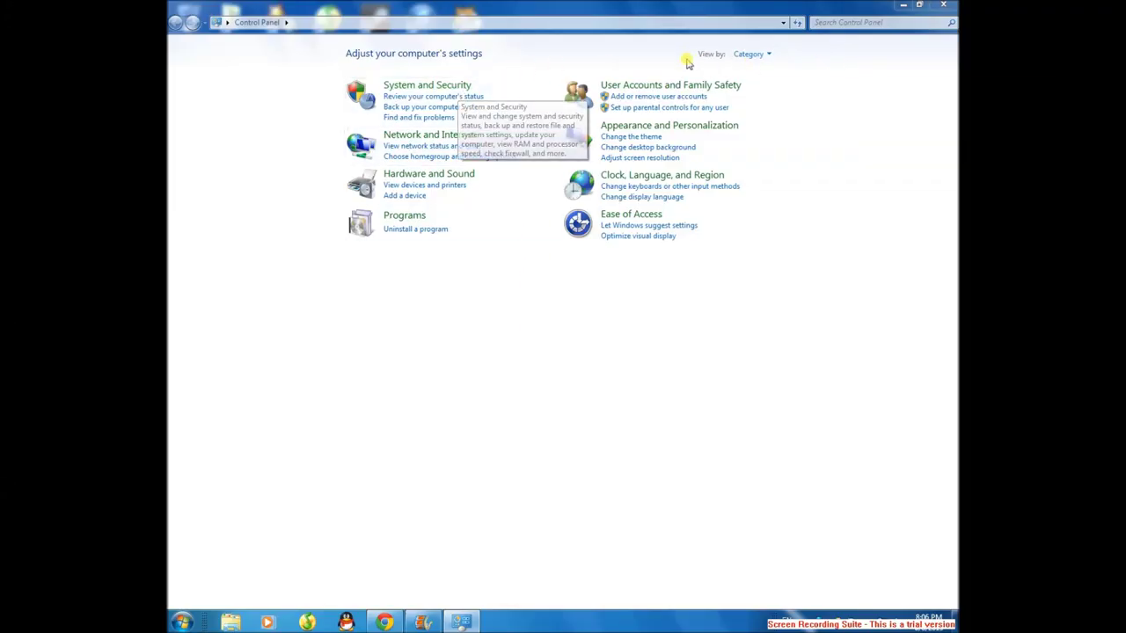
click(749, 54)
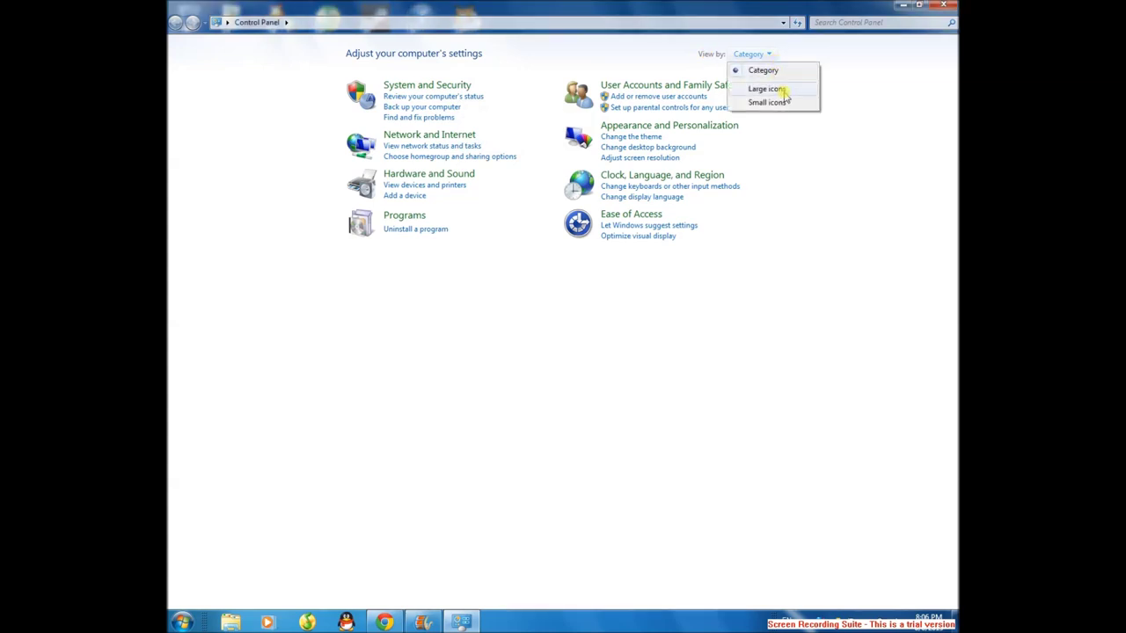
click(783, 90)
click(882, 54)
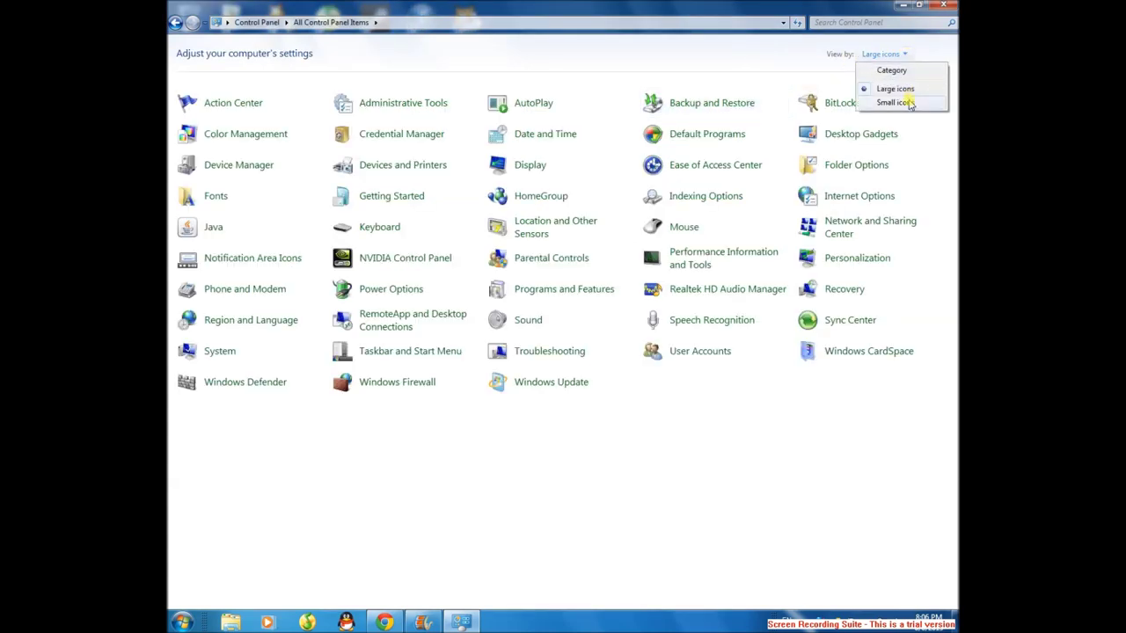
click(906, 103)
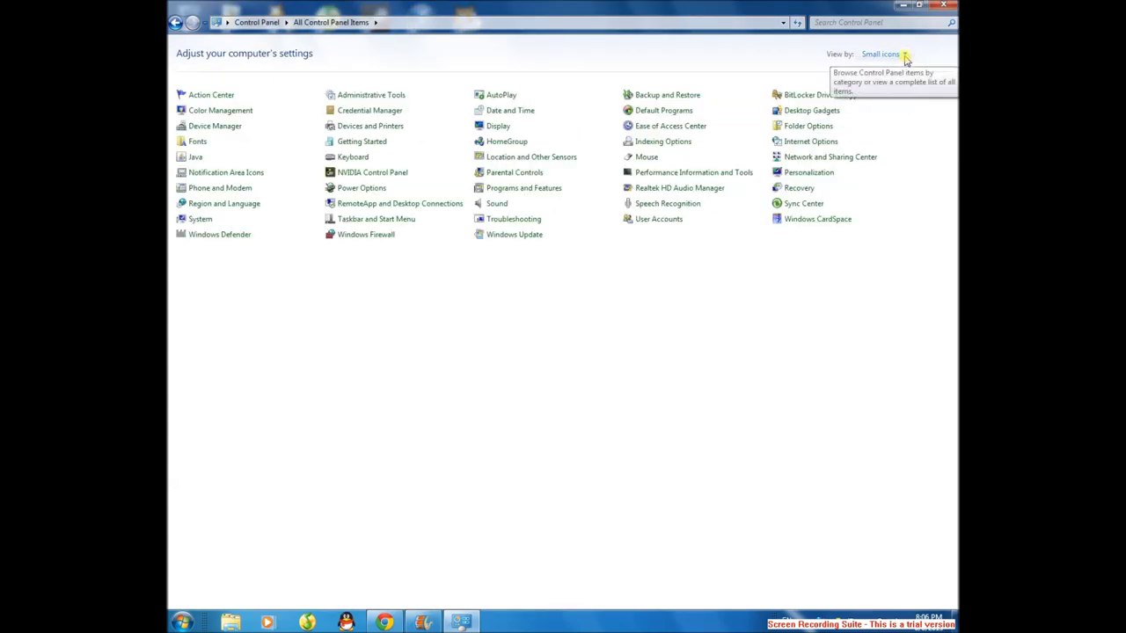
click(906, 57)
click(905, 74)
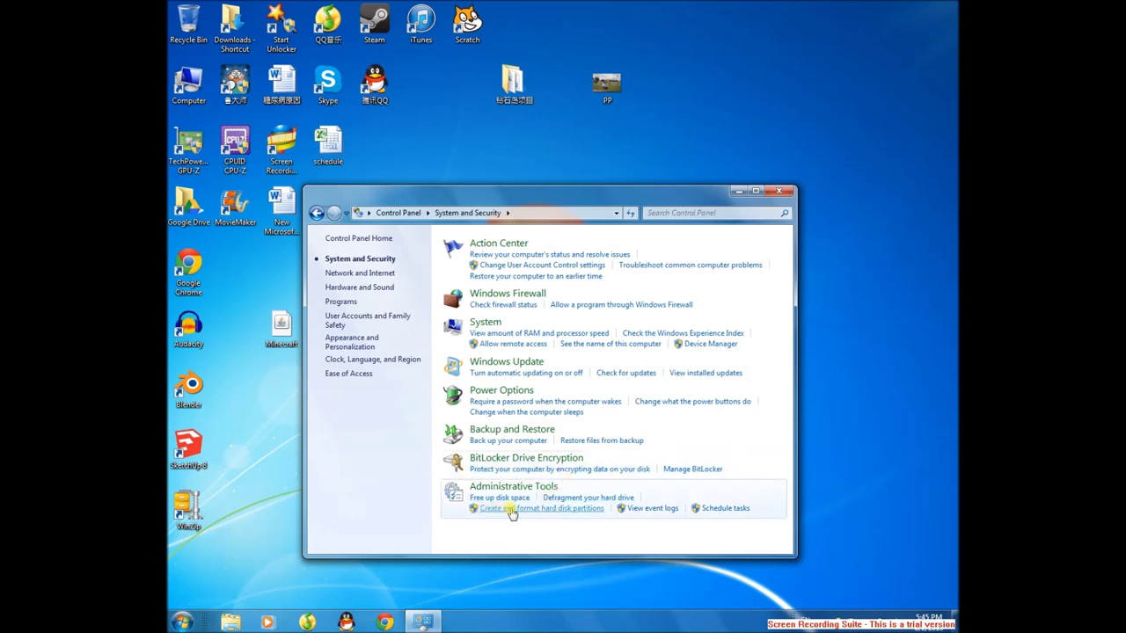
Step: Open Disk Management maximized and select the 100 GB unallocated space on Disk 0
click(589, 509)
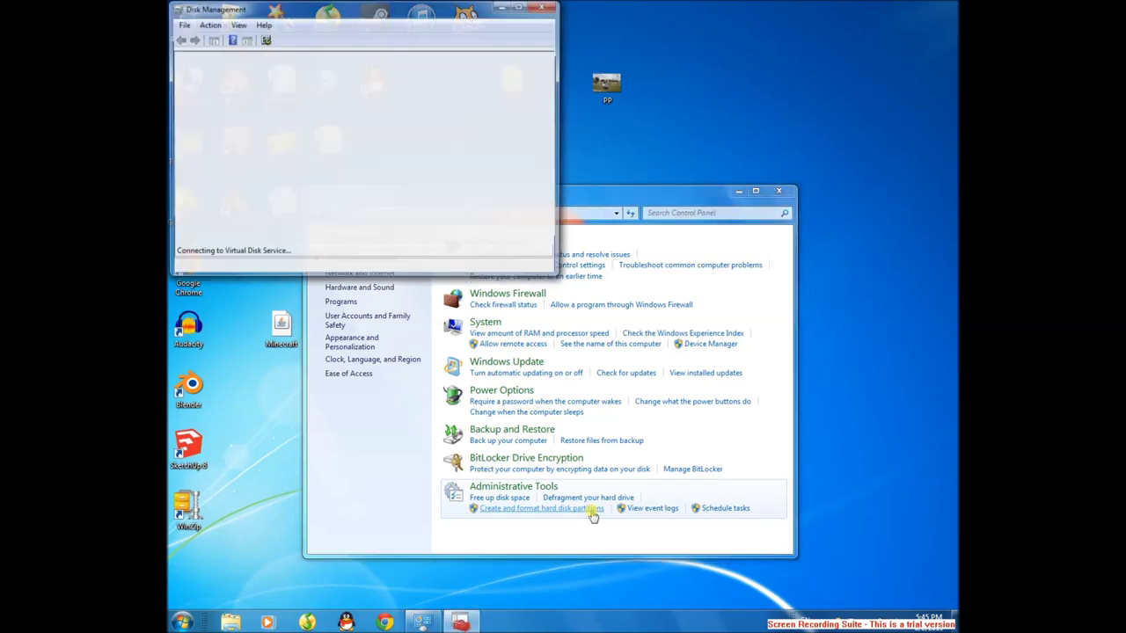
click(519, 7)
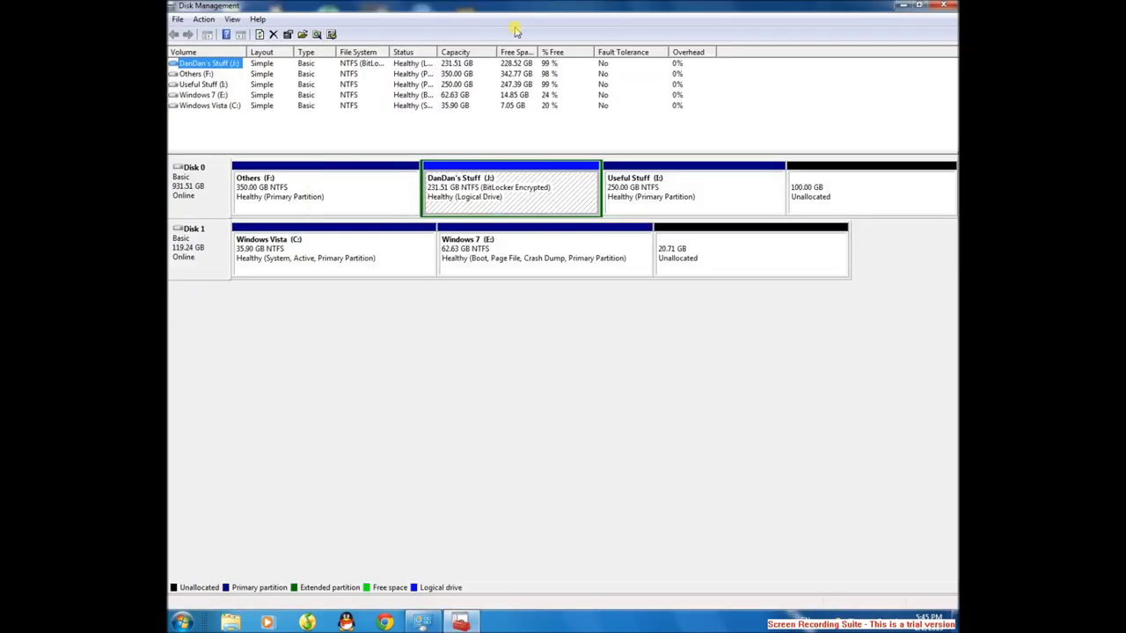
click(818, 206)
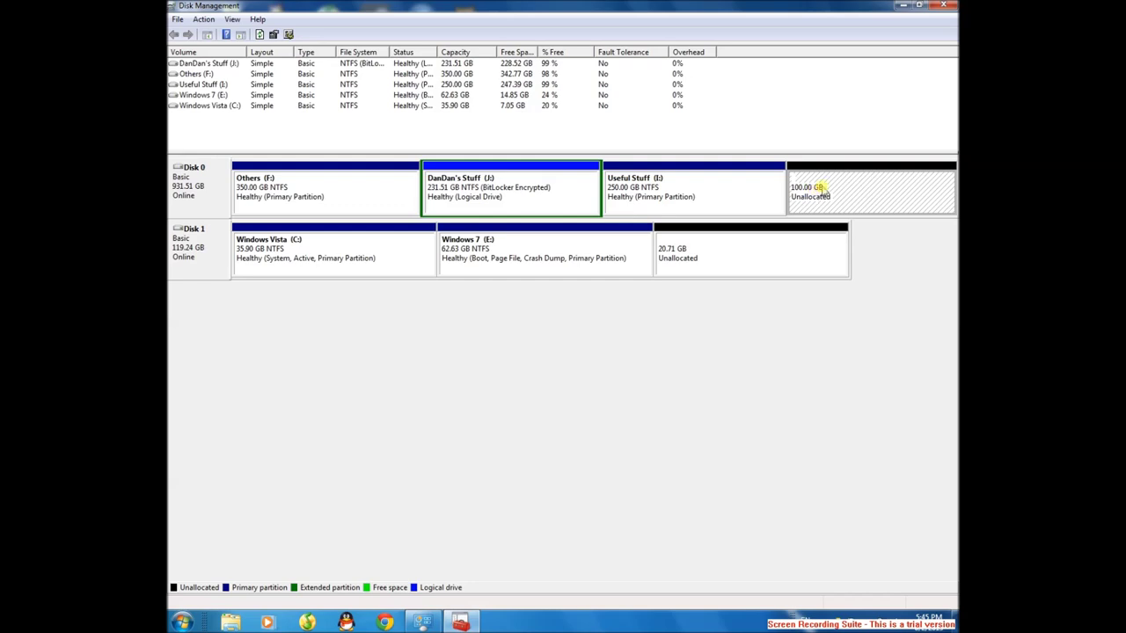
Step: Start a New Simple Volume on the unallocated space, keeping 102400 MB and assigning letter T
right_click(822, 189)
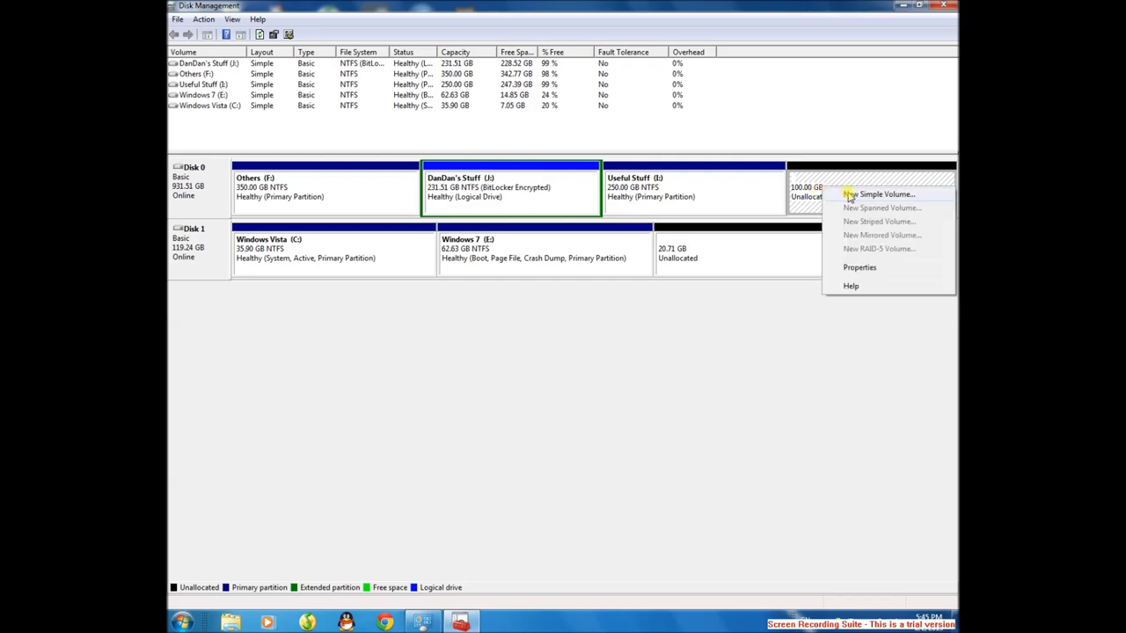
click(849, 194)
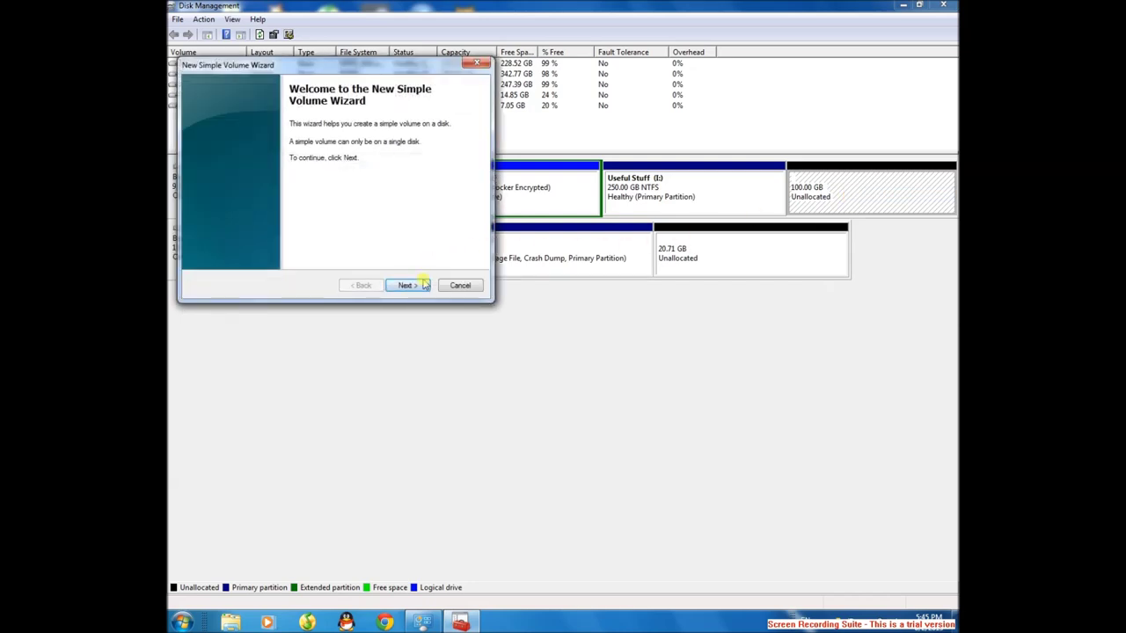
click(424, 285)
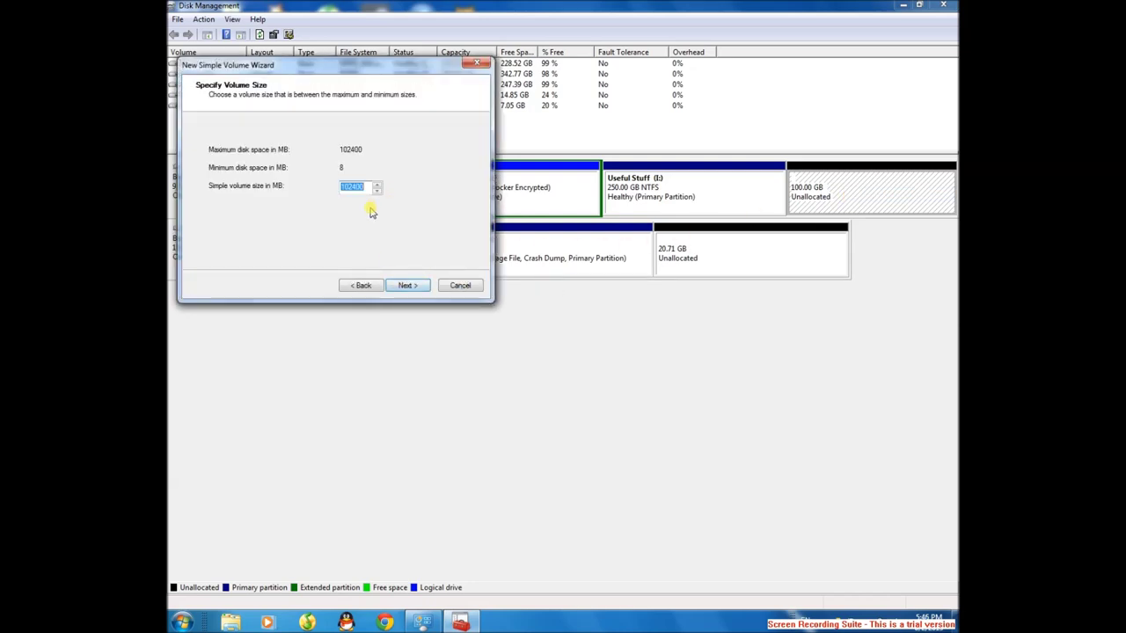
click(416, 287)
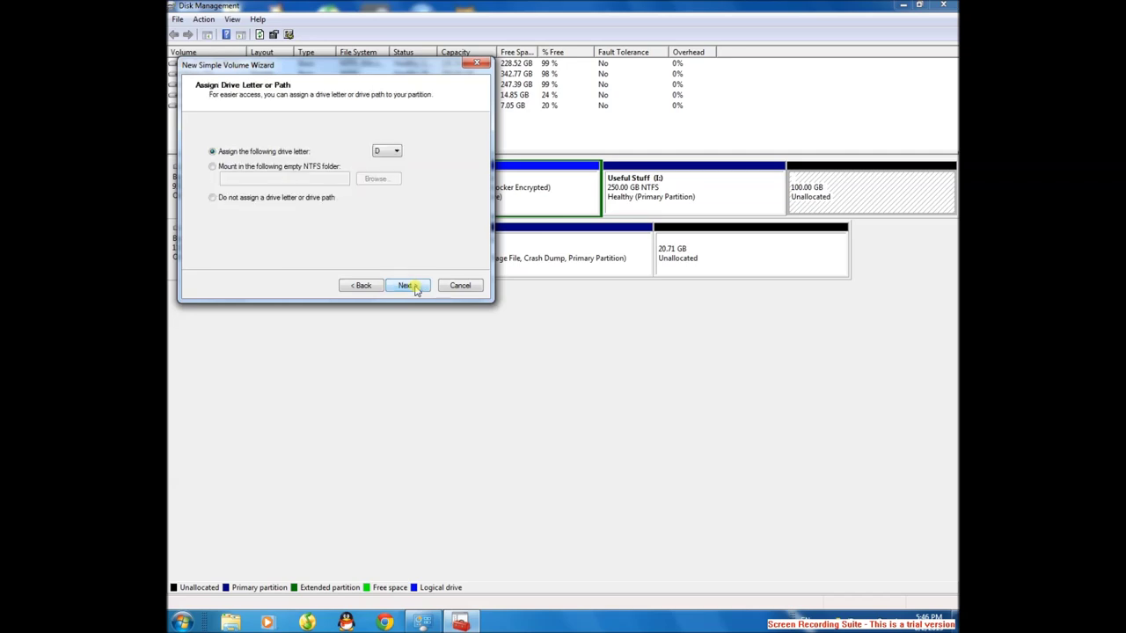
click(396, 153)
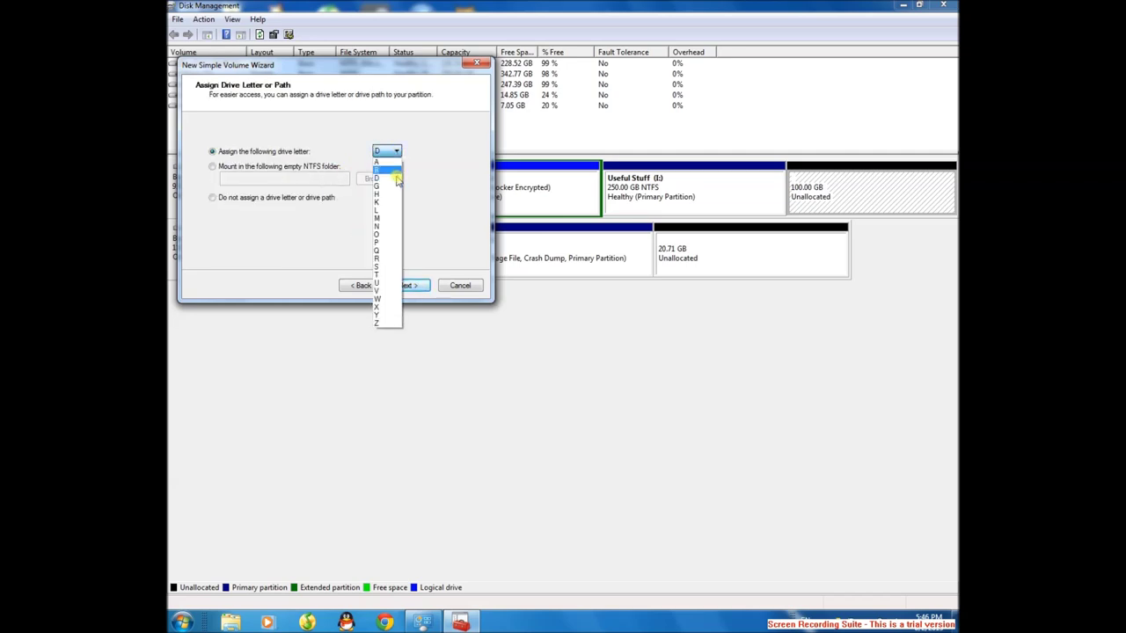
click(392, 277)
click(412, 285)
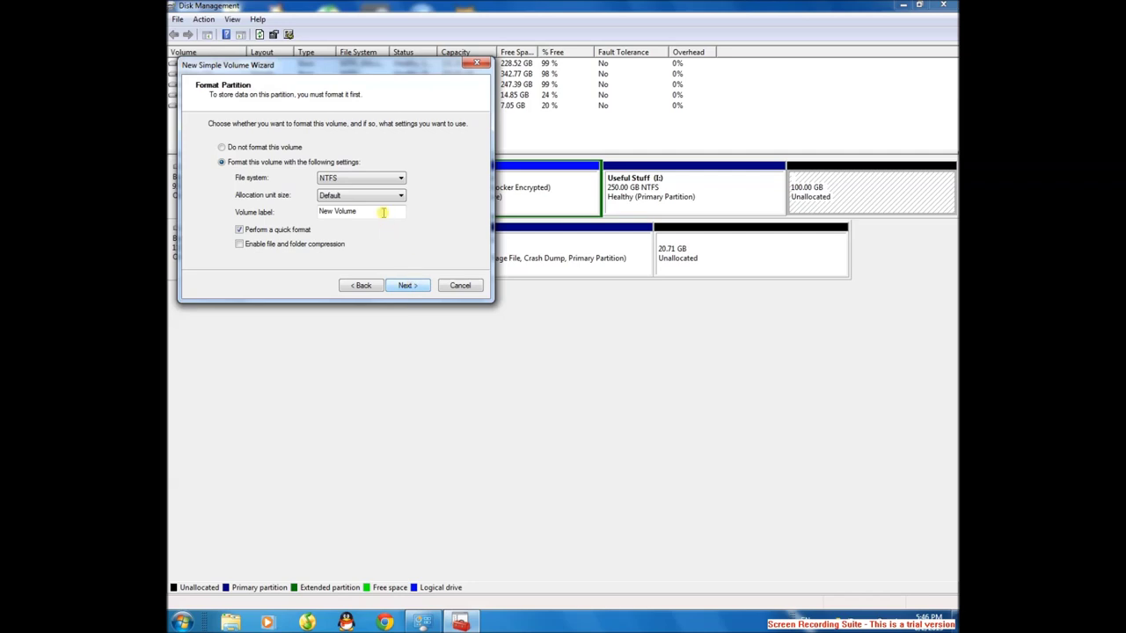
Step: Format the volume as NTFS labelled 'Test', finish the wizard and close Disk Management
drag(383, 212, 300, 217)
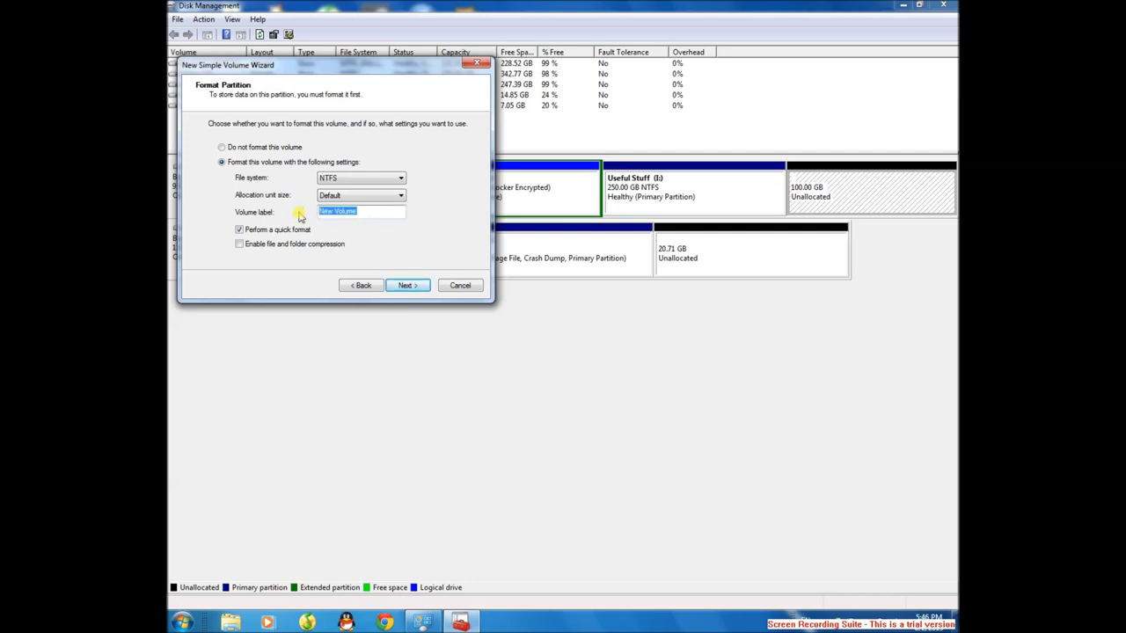
text(Test)
click(387, 197)
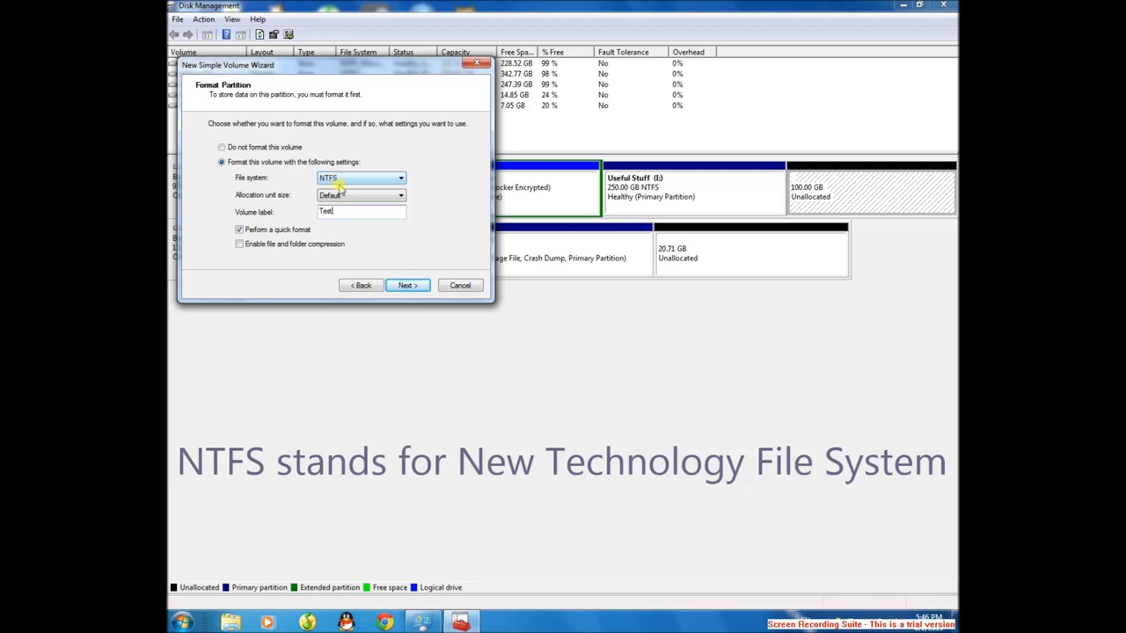
click(383, 183)
click(380, 183)
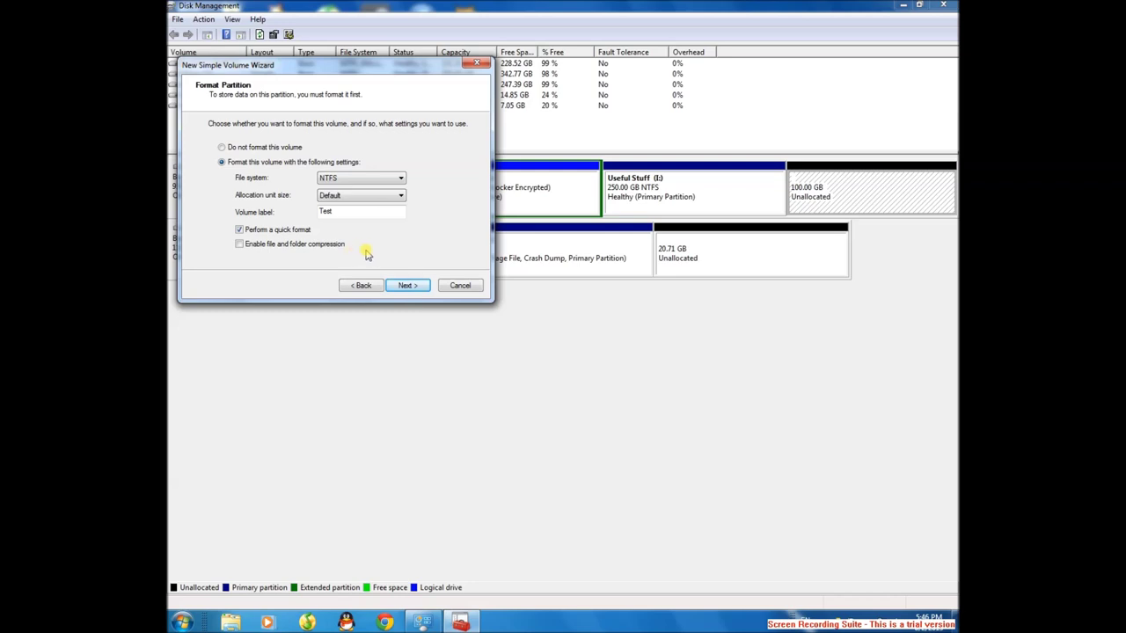
click(407, 285)
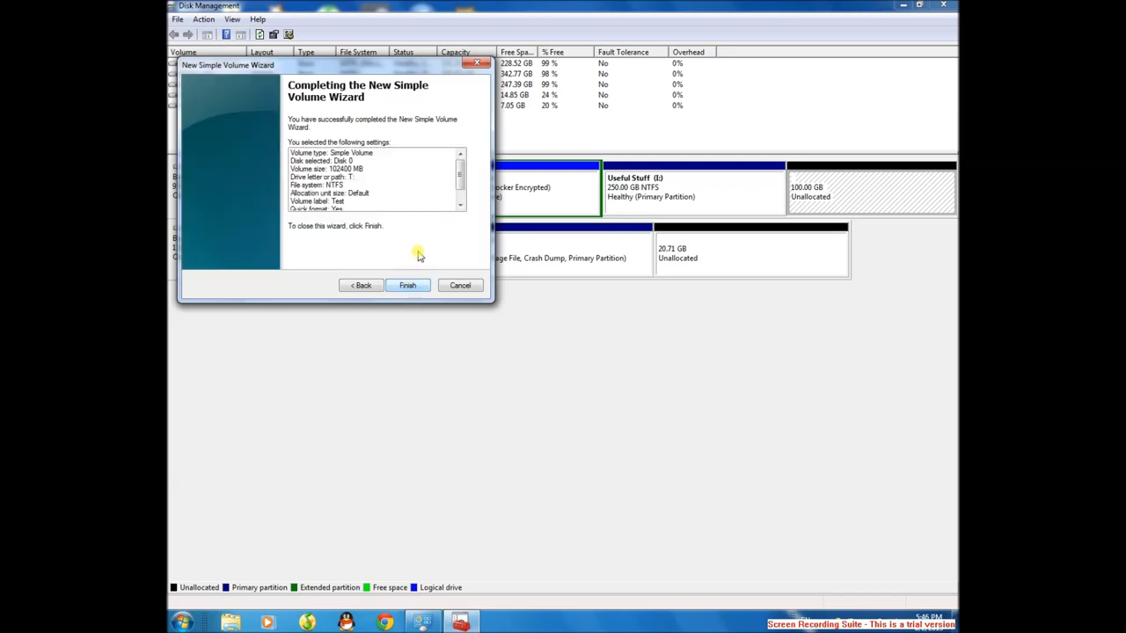
click(411, 285)
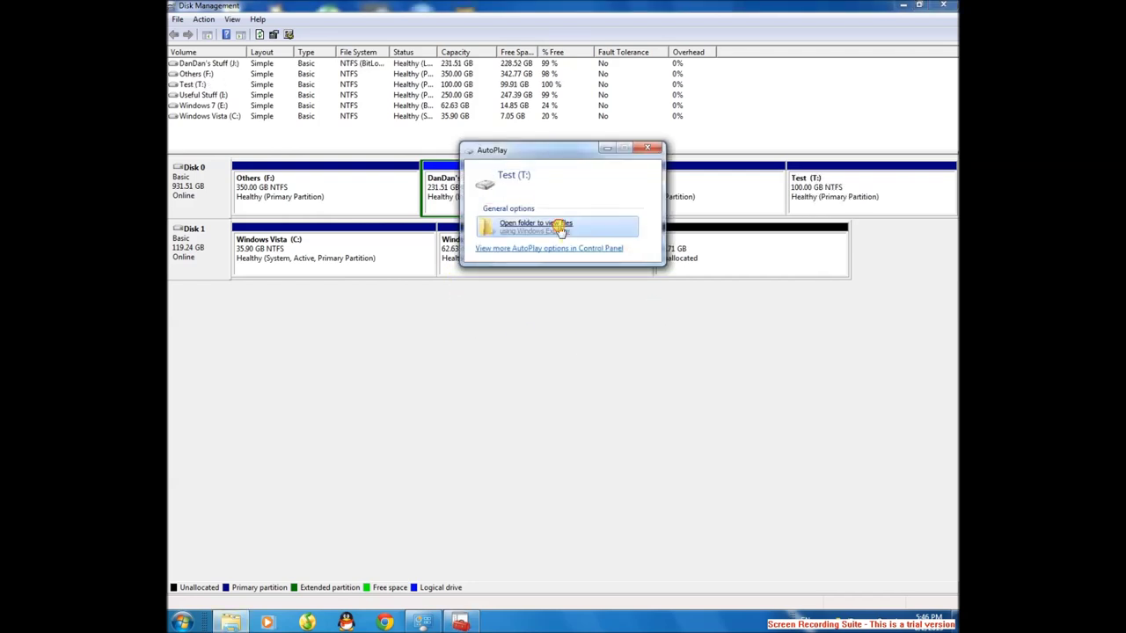
click(560, 227)
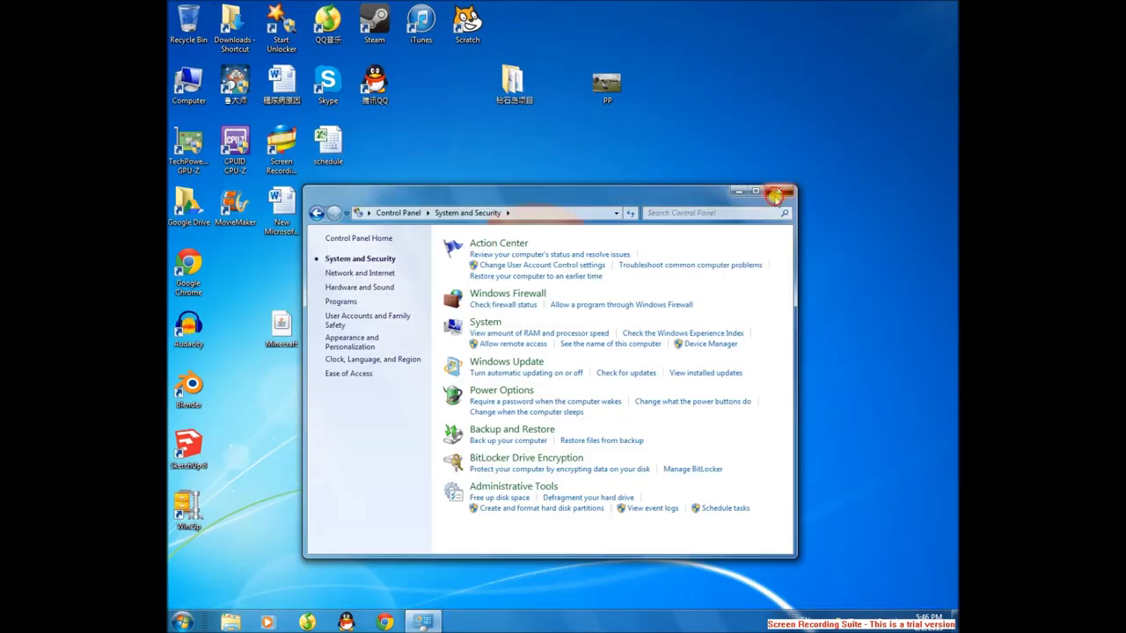
Step: Open Computer and choose Turn on BitLocker for the Test (T:) drive
click(779, 191)
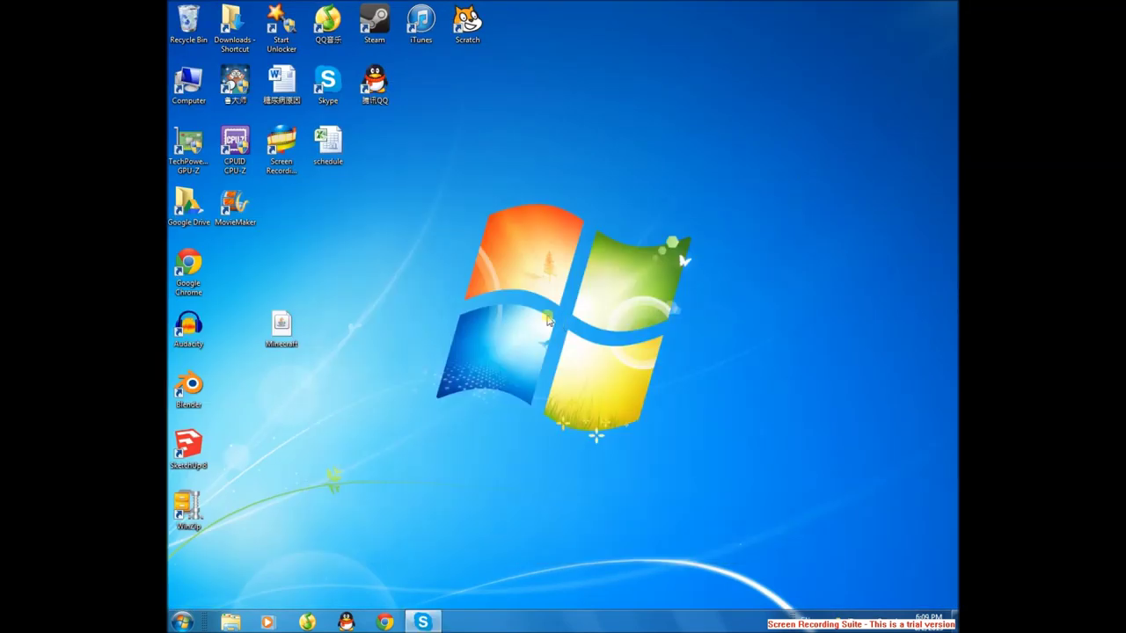
double_click(210, 87)
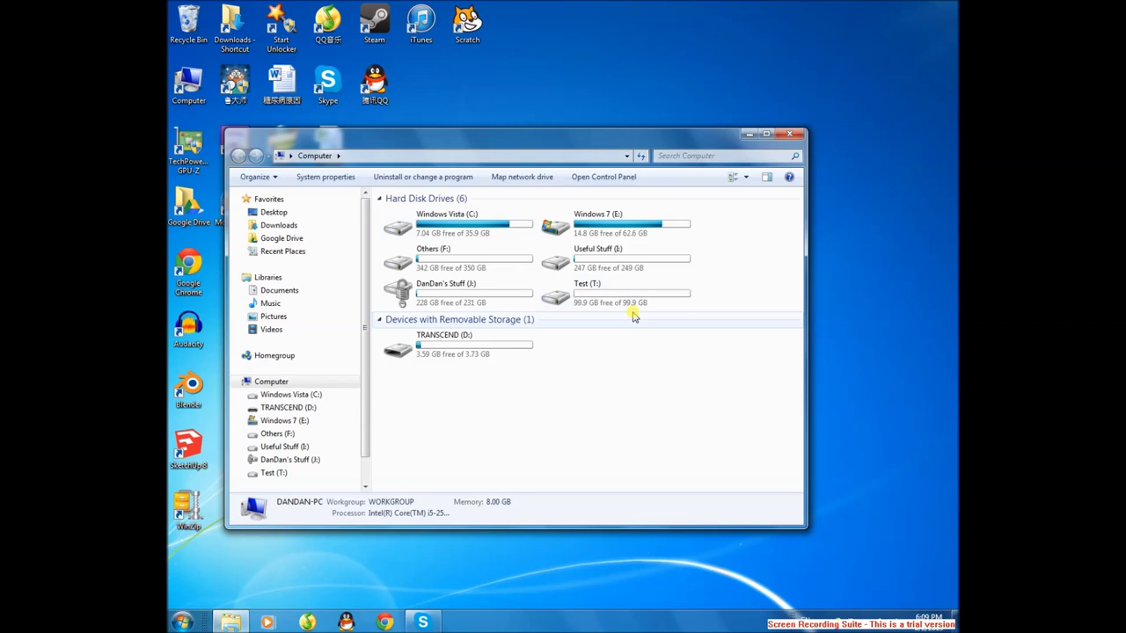
right_click(621, 282)
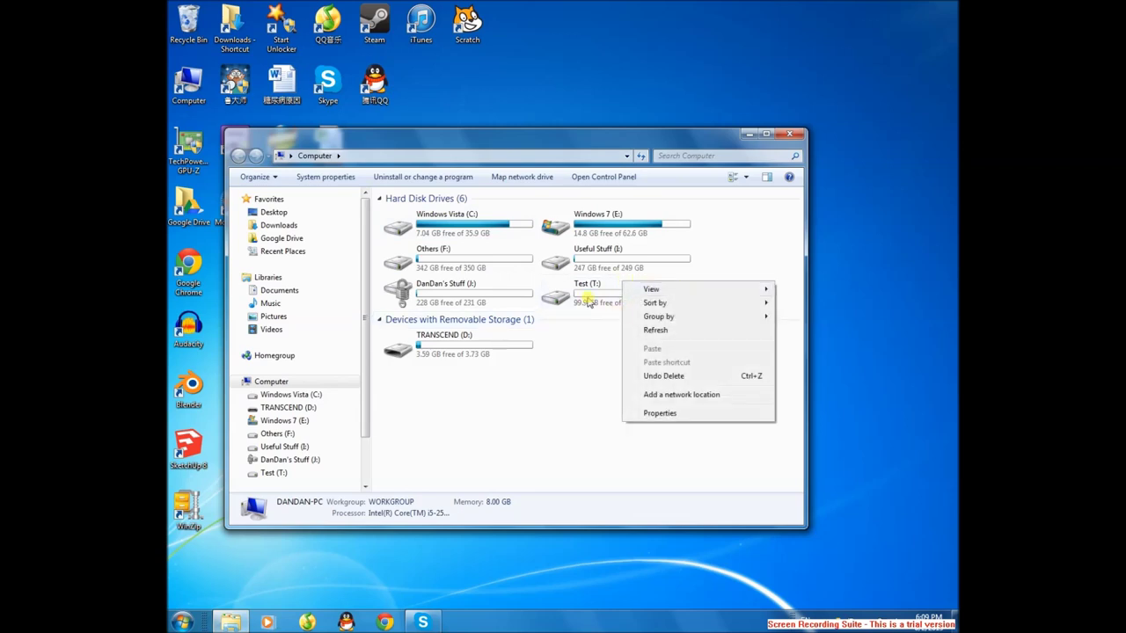
right_click(589, 300)
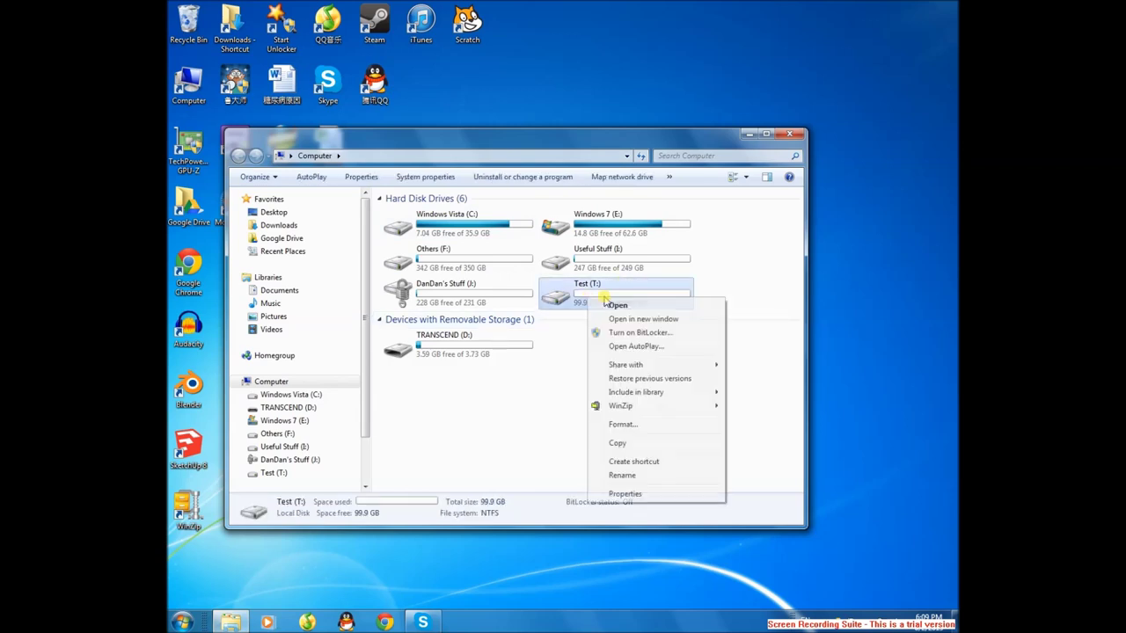
click(639, 332)
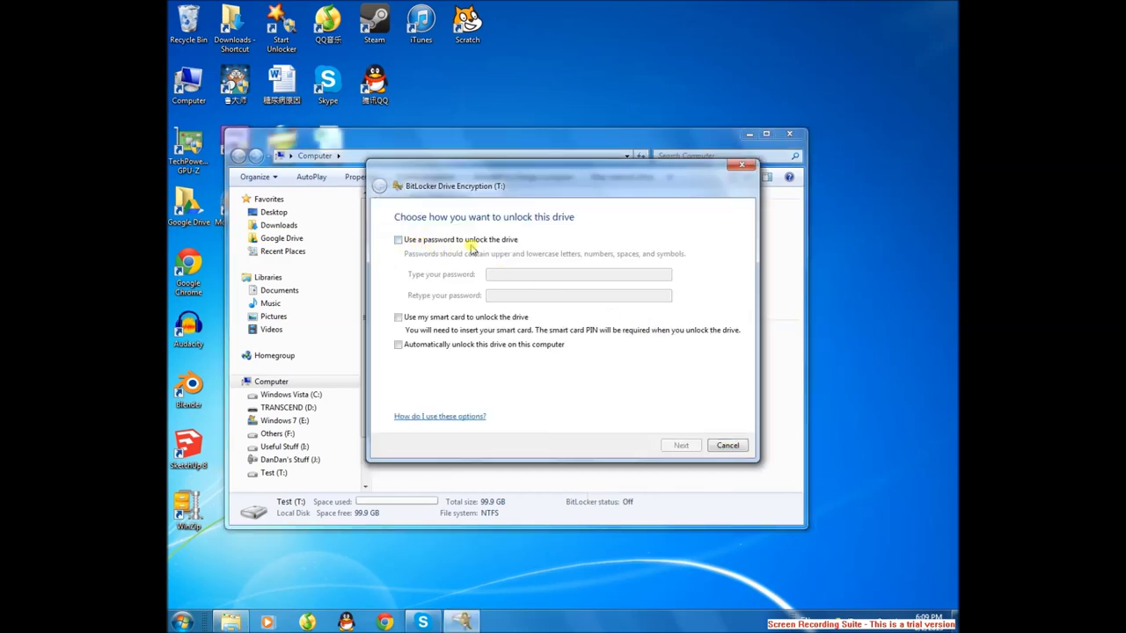
Step: Choose password unlock, enter and confirm the drive password, and continue
click(411, 241)
click(523, 274)
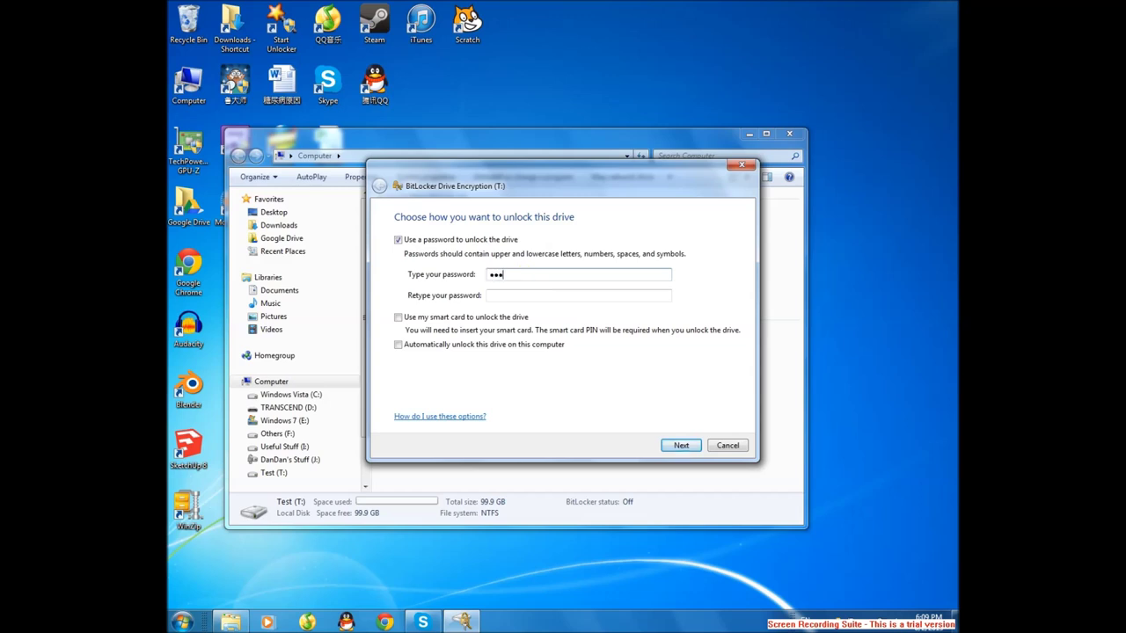
click(562, 294)
text(••)
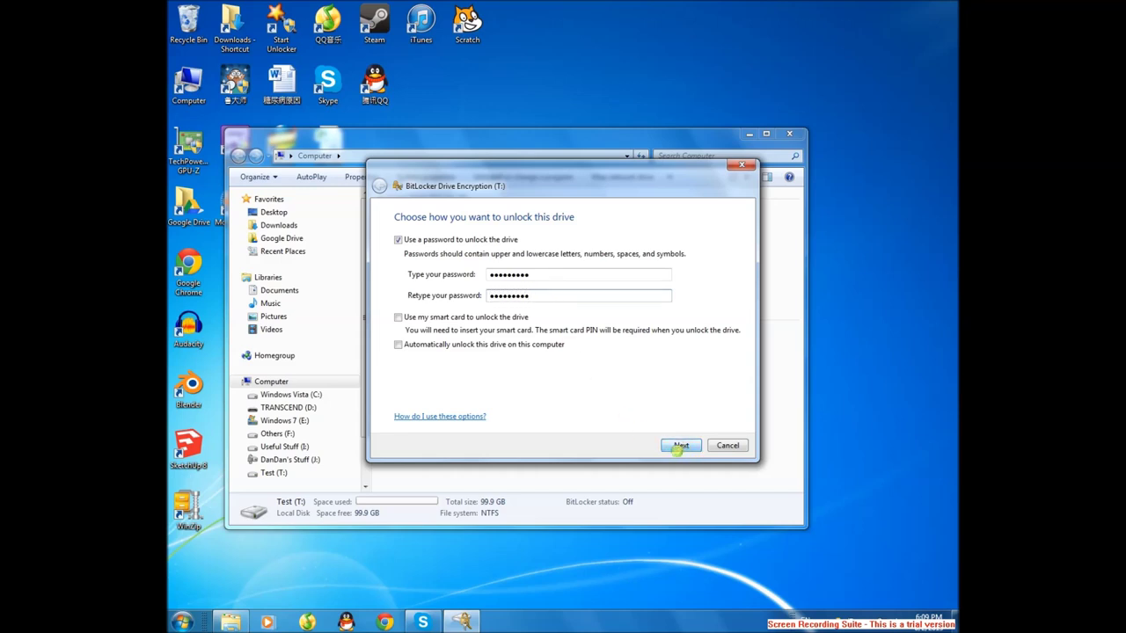
click(680, 447)
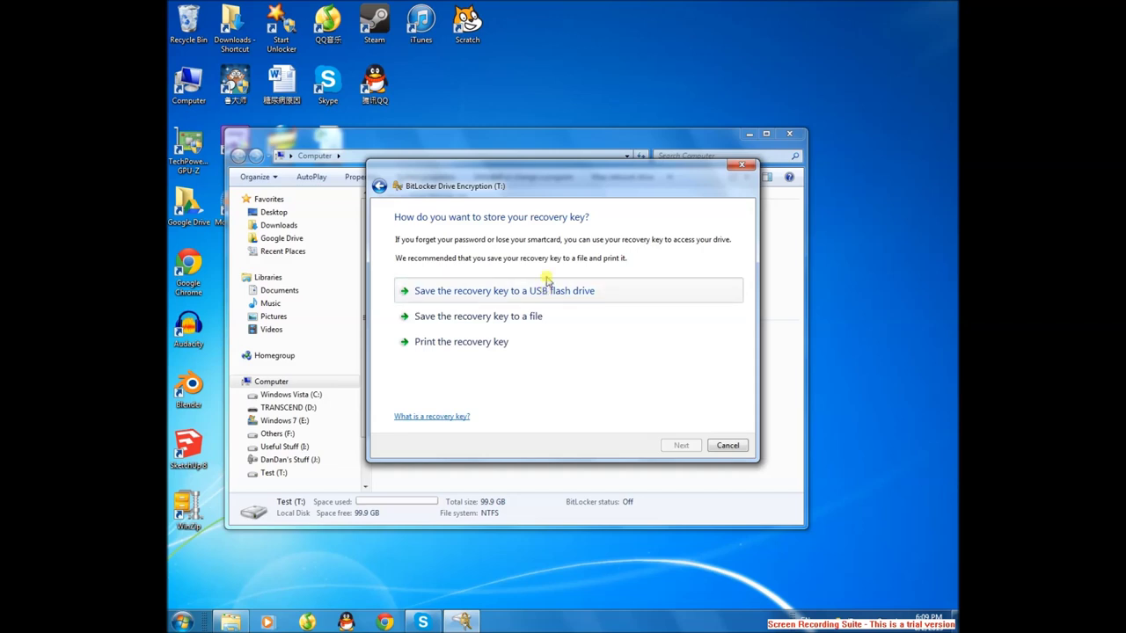
Step: Save the recovery key to TRANSCEND (D:), encrypt drive T:, and close the completion notice
click(544, 299)
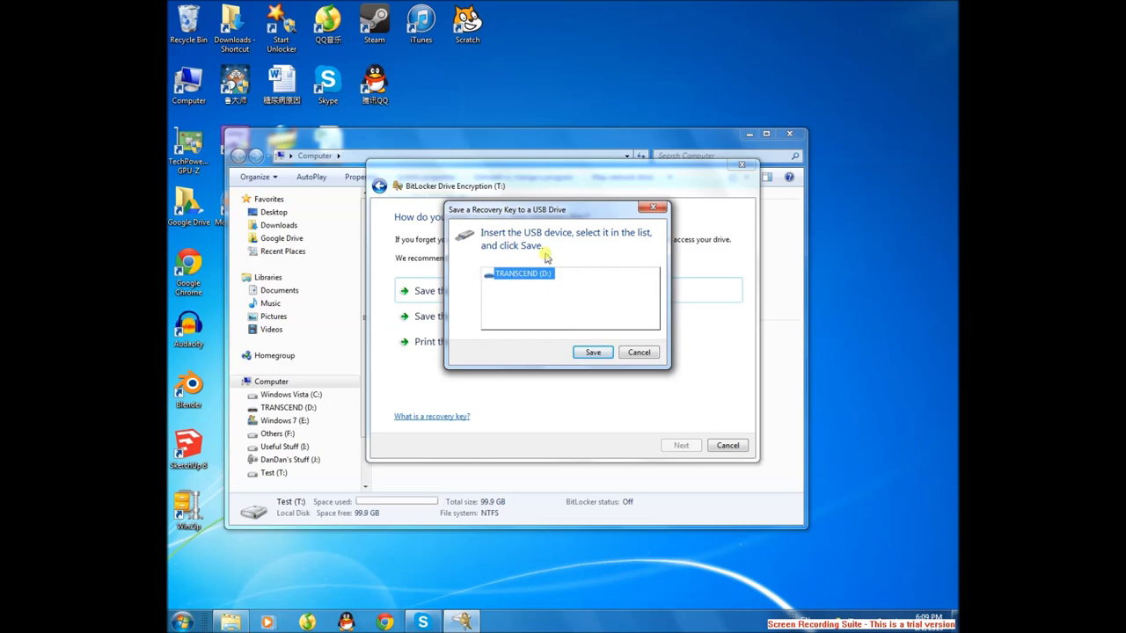
click(593, 353)
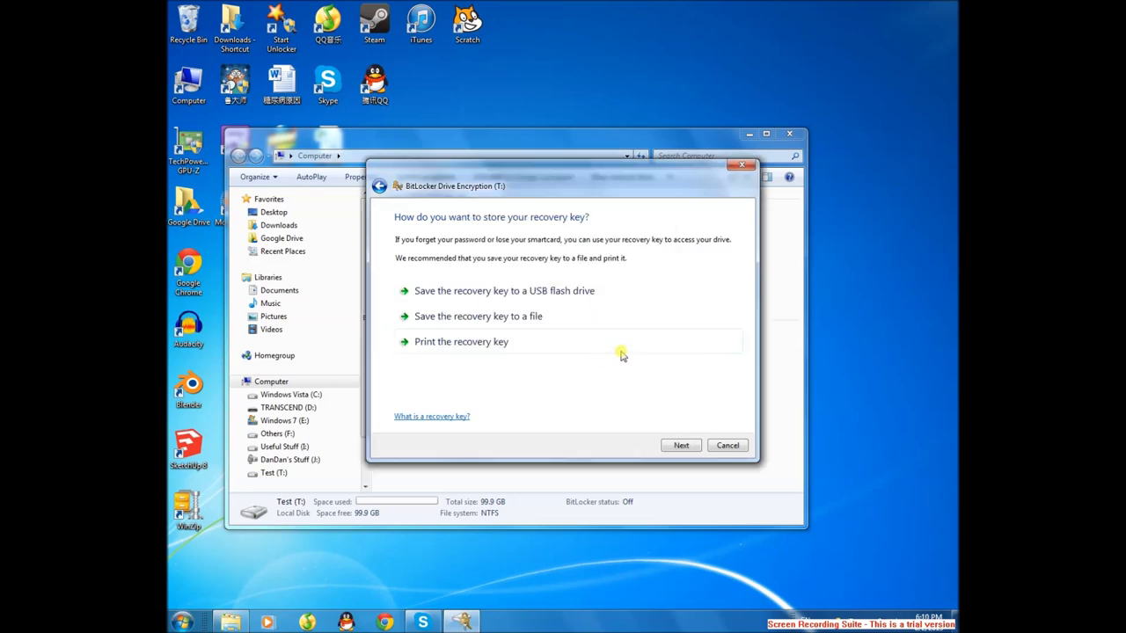
click(680, 447)
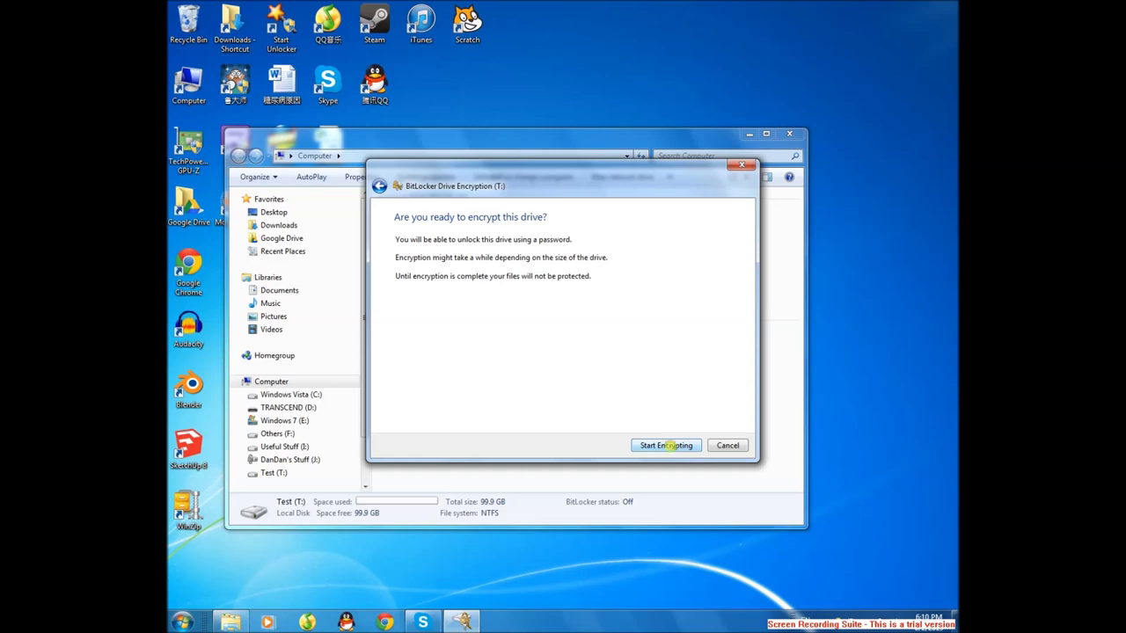
click(666, 446)
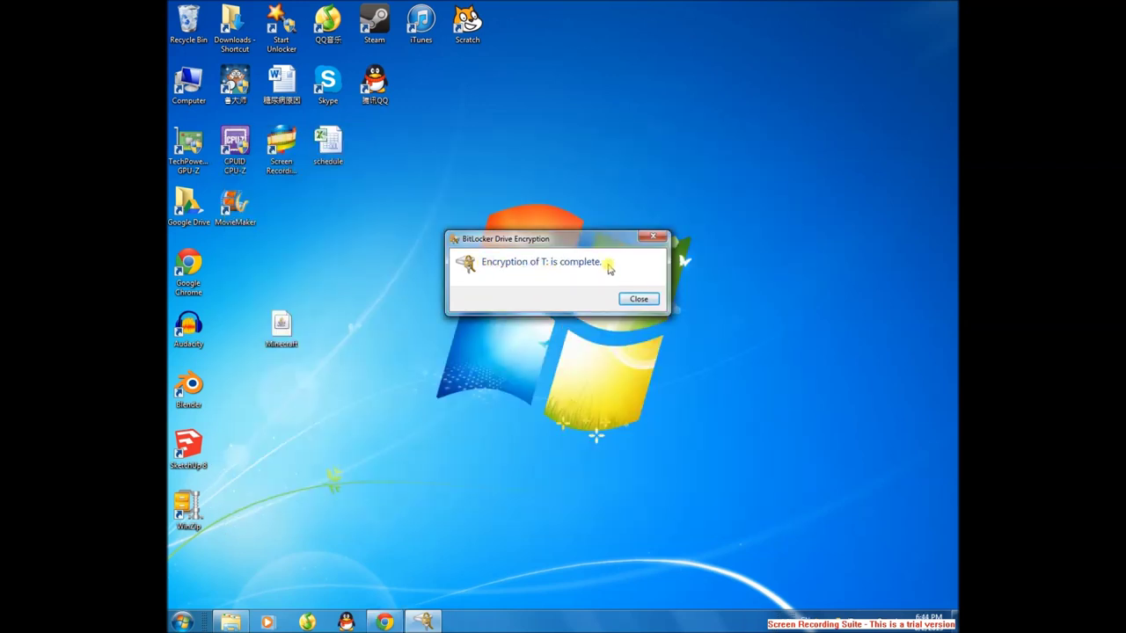
click(640, 299)
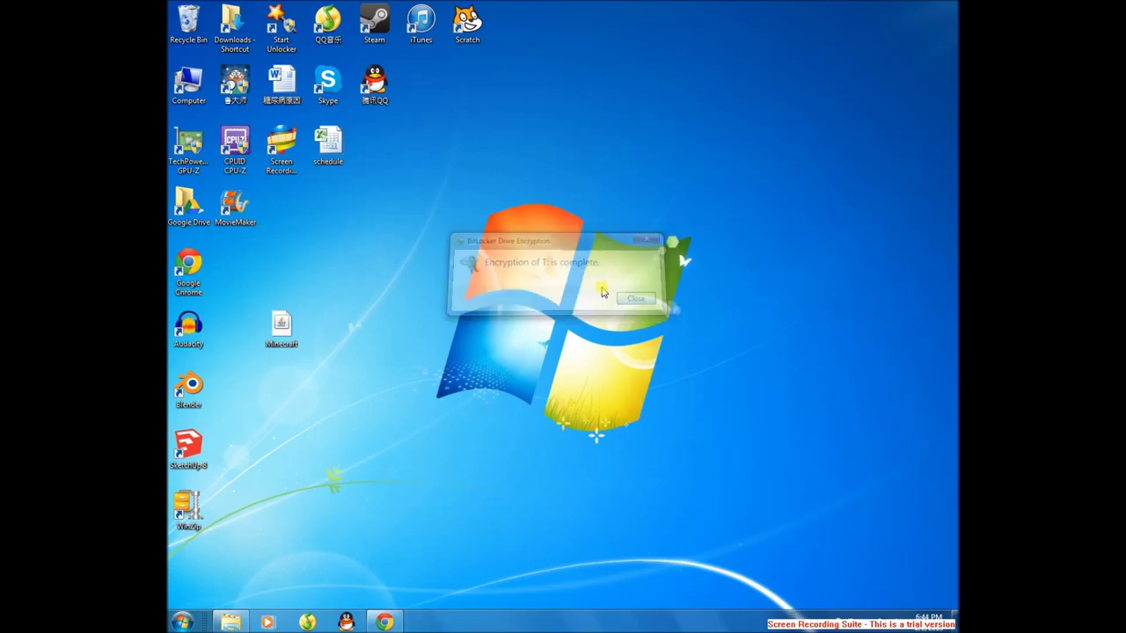
Step: Open Computer, browse the encrypted Test (T:) drive, and go back to the drive list
double_click(189, 85)
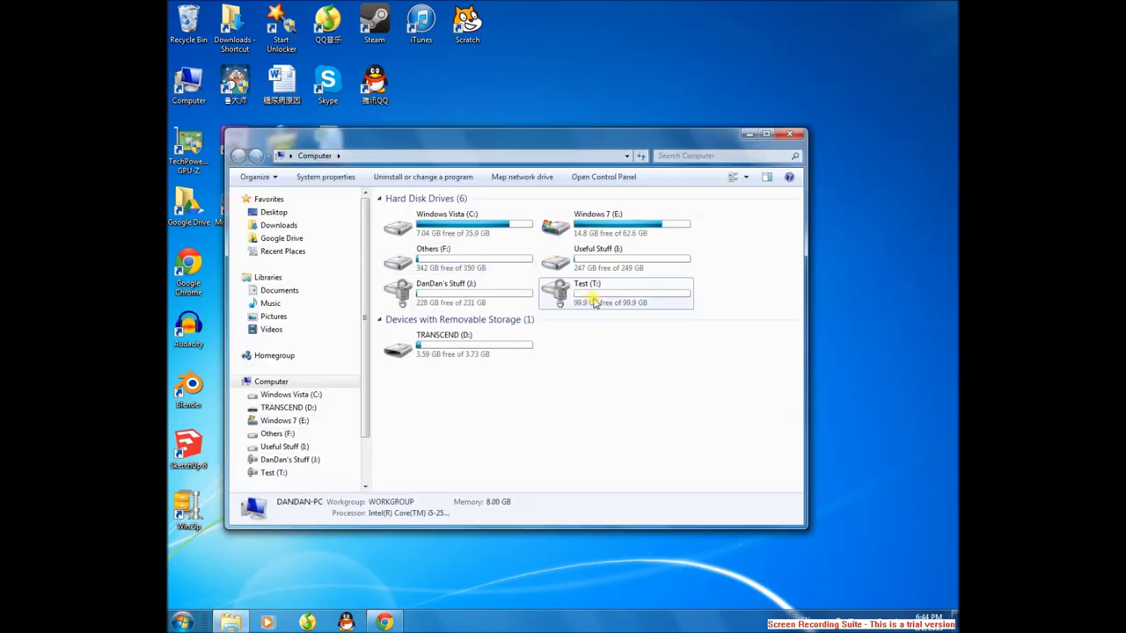
double_click(595, 301)
key(BackSpace)
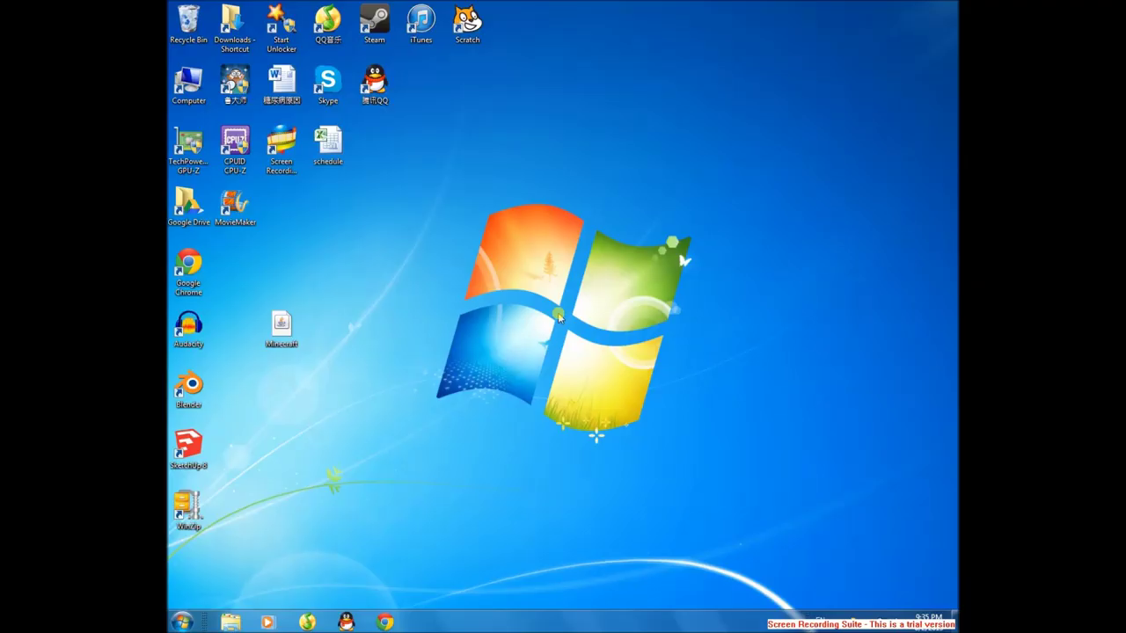
Step: Unlock drive T: with its password, view its empty contents, then return to Computer
double_click(188, 84)
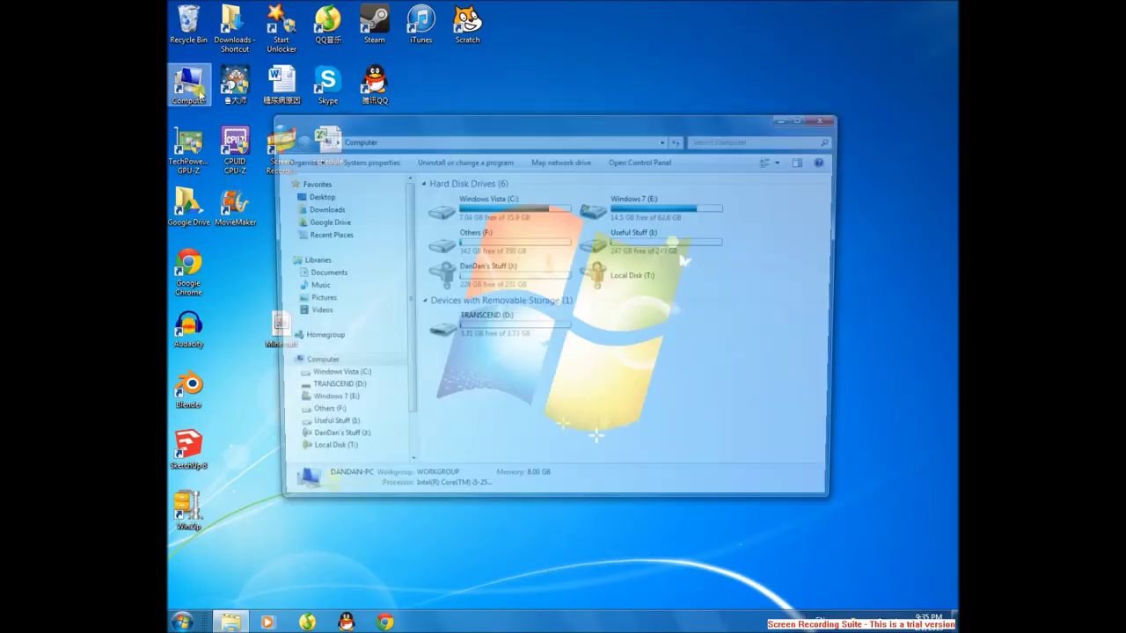
double_click(605, 281)
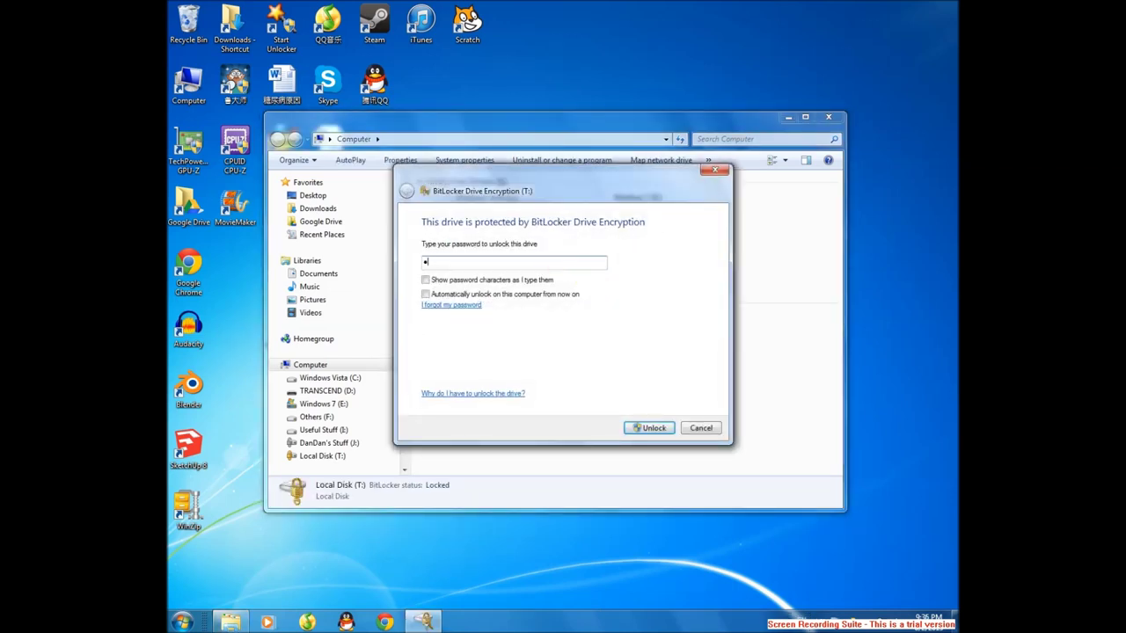
text(***)
click(645, 427)
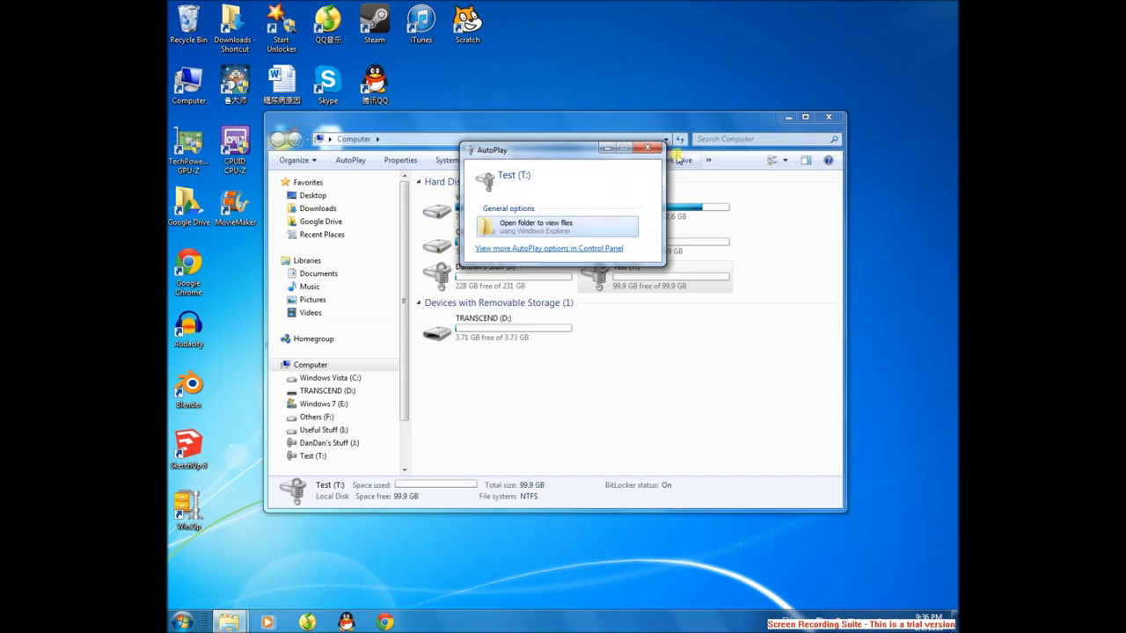
double_click(661, 268)
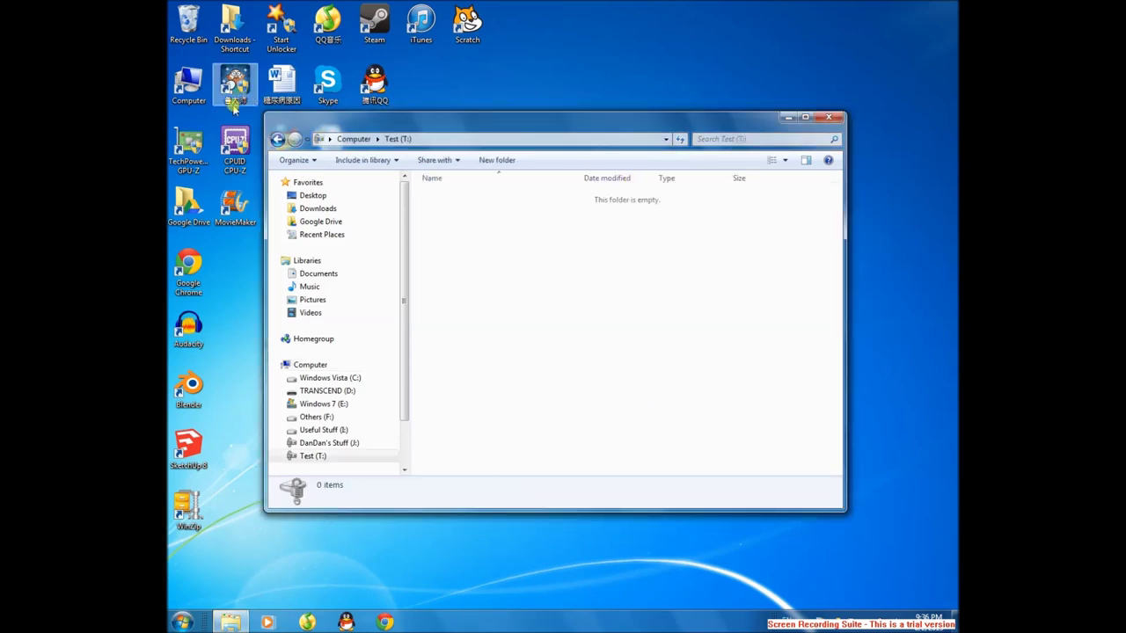
click(278, 138)
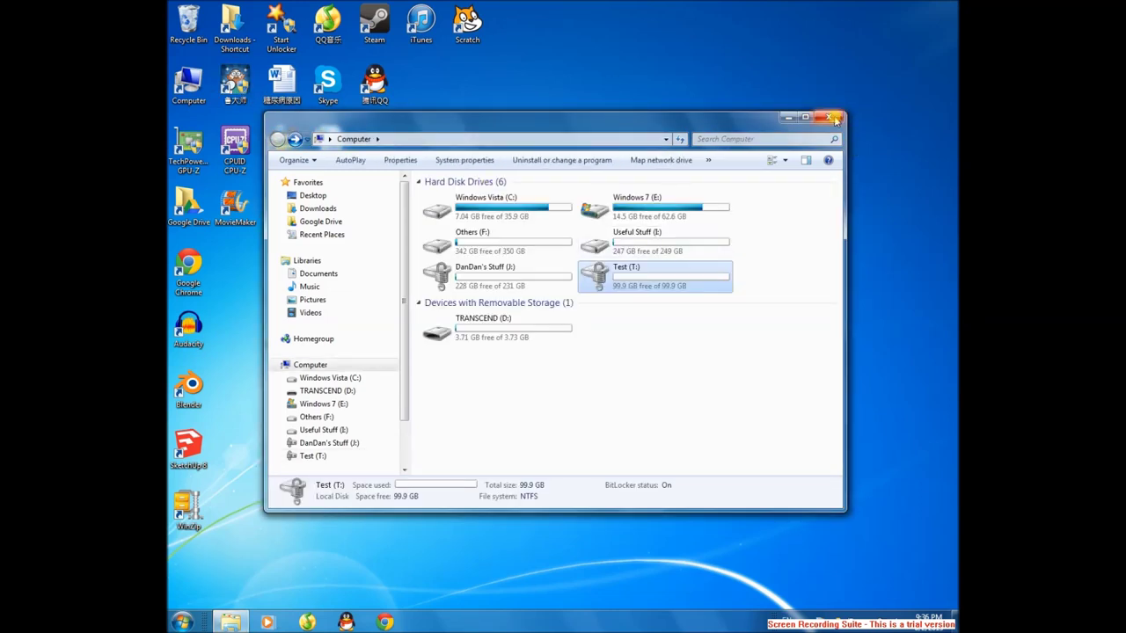